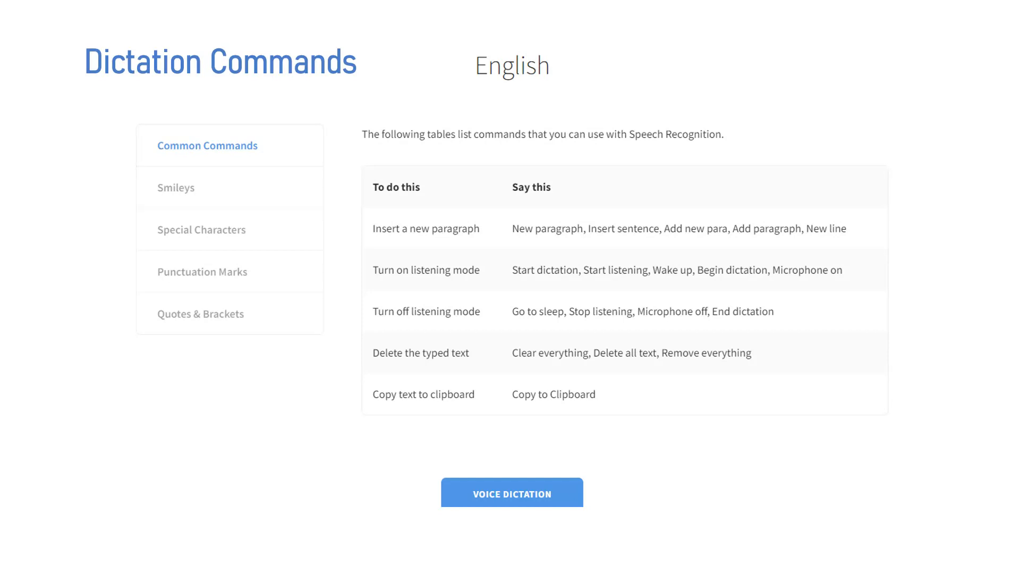
Advance to the closing Thank you slide, end the slide show and minimize the presentation window
key(Right)
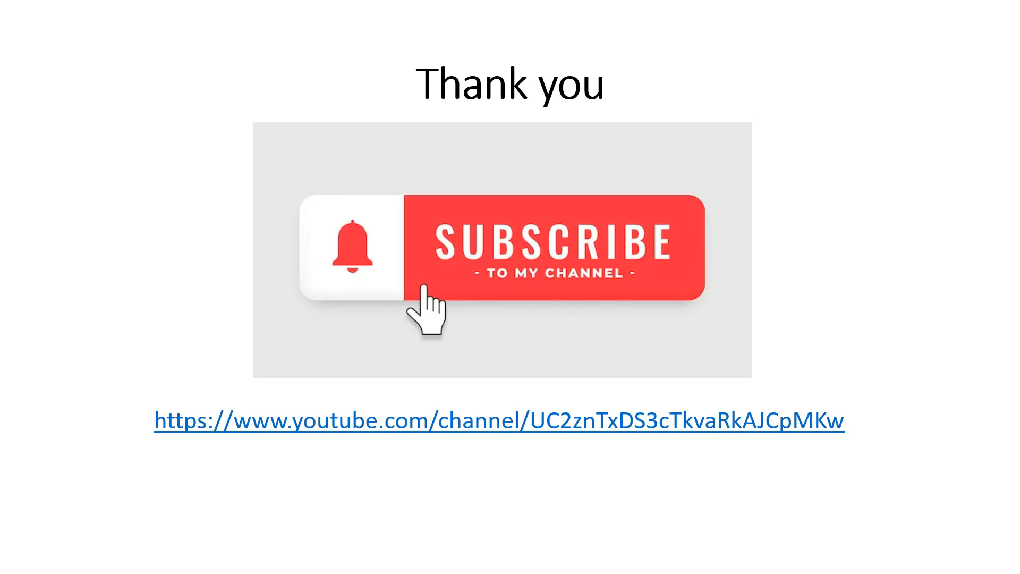
key(Escape)
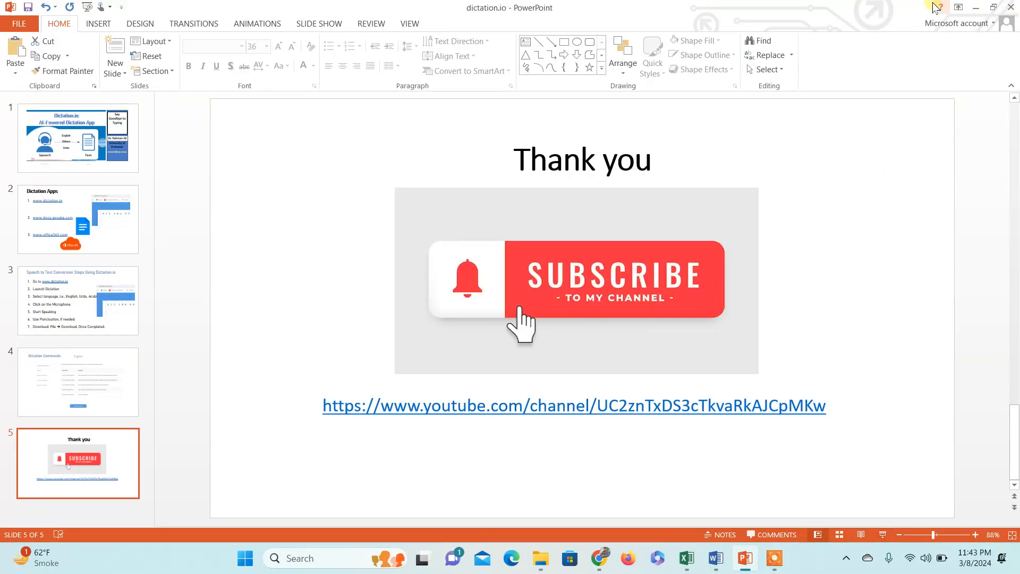
click(976, 8)
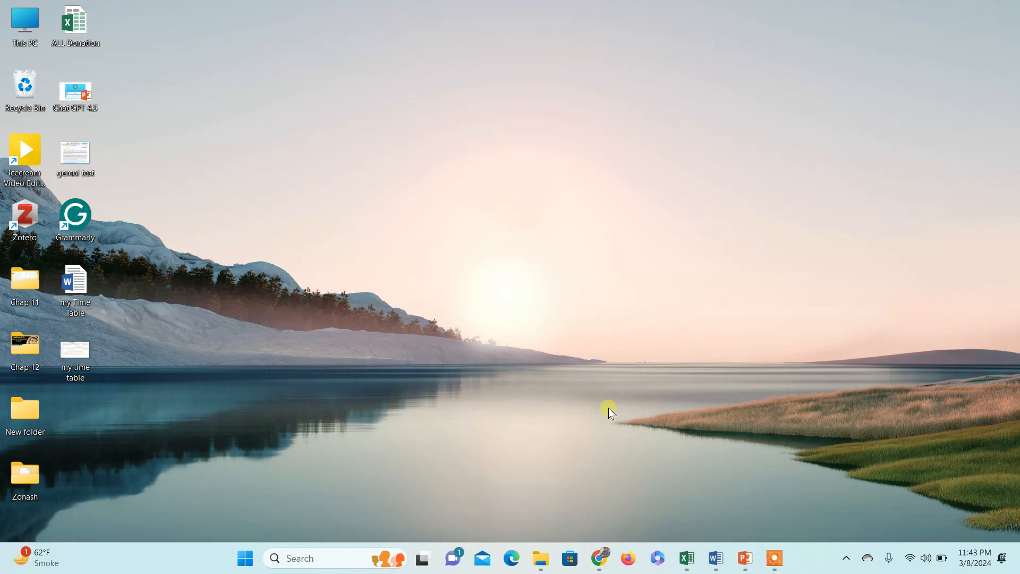
Switch to Chrome, open dictation.io in a new browser tab and launch its dictation notepad
mouse_move(605, 563)
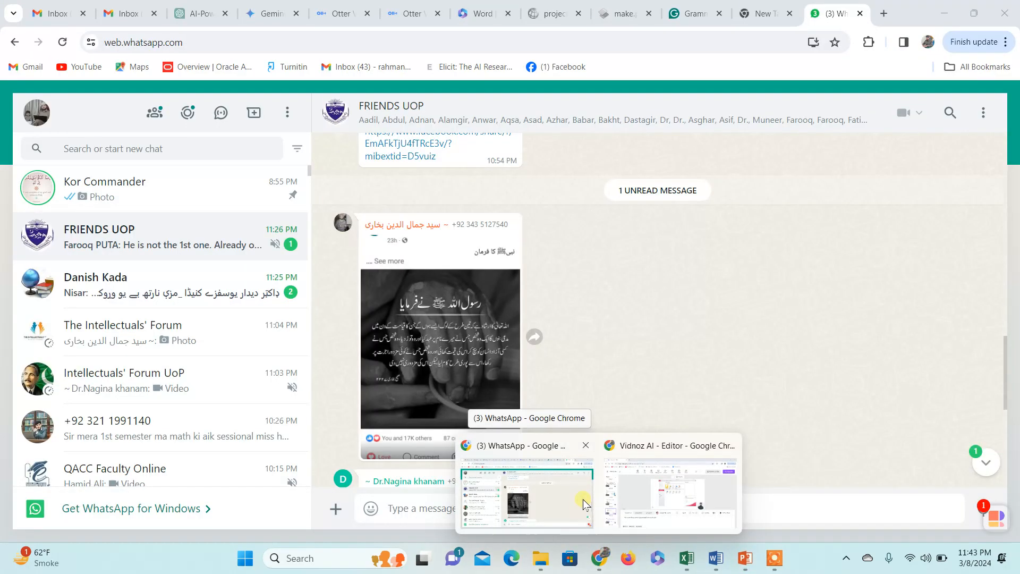
click(585, 502)
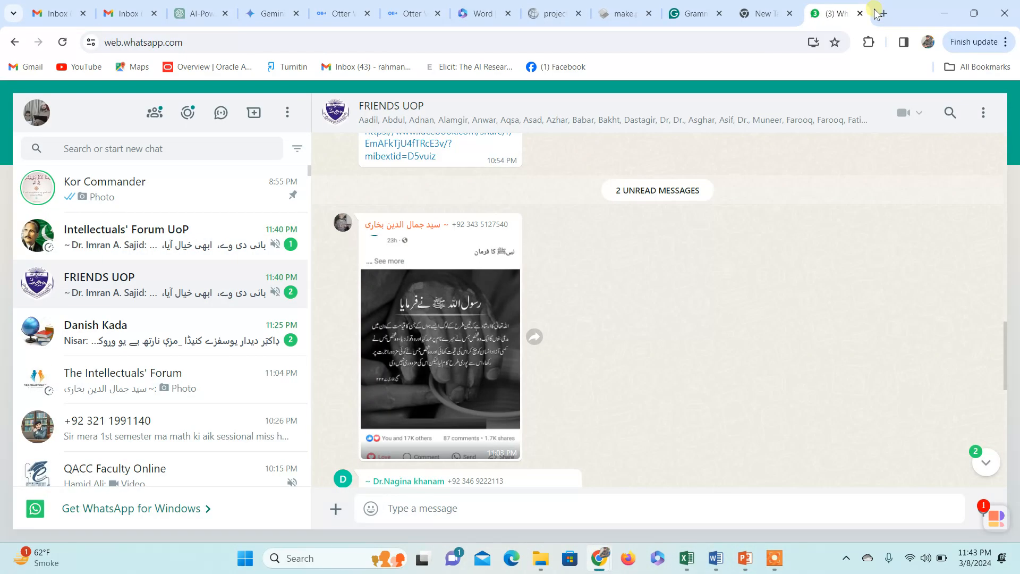
click(884, 14)
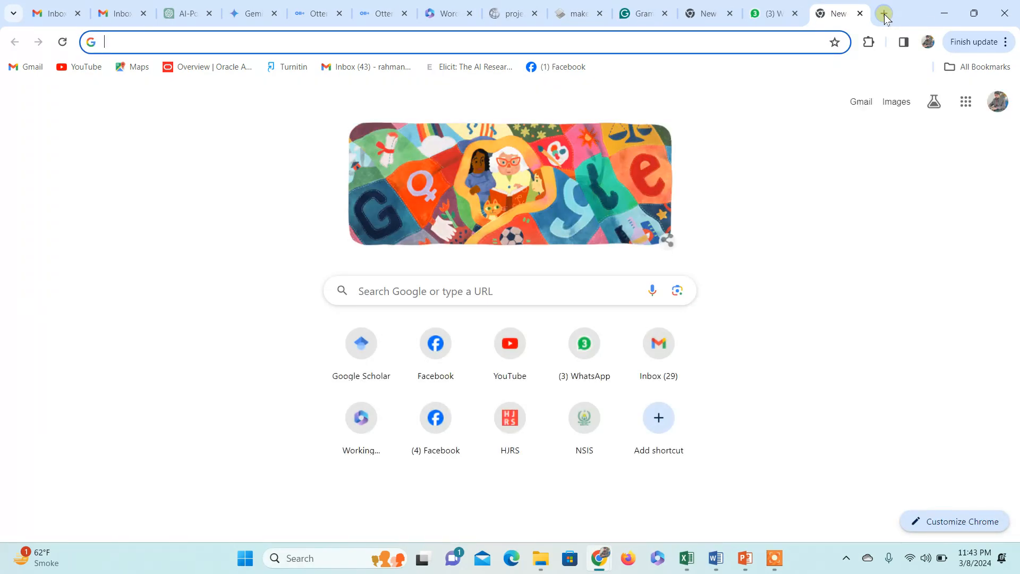
text(d)
key(Return)
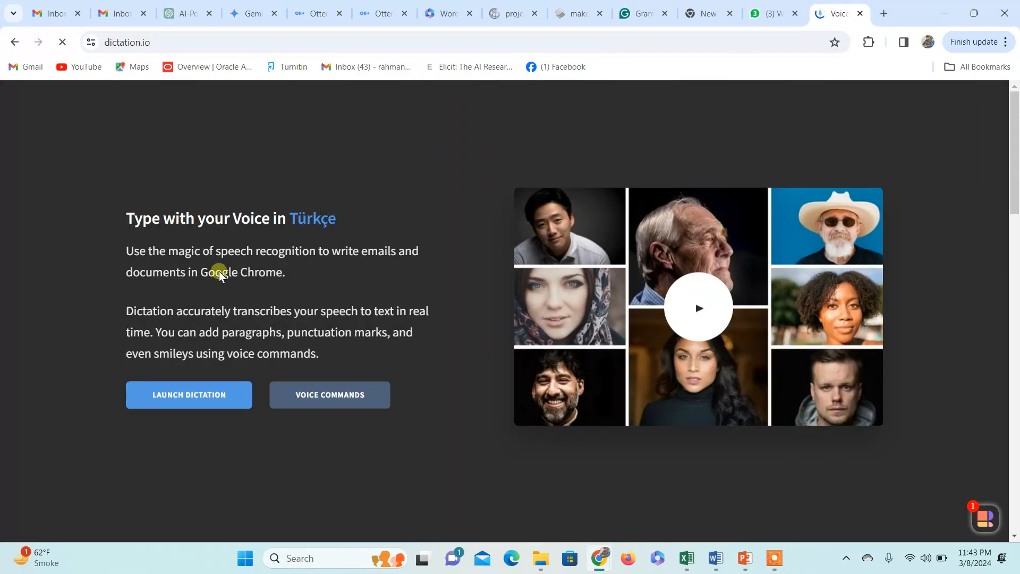
click(212, 400)
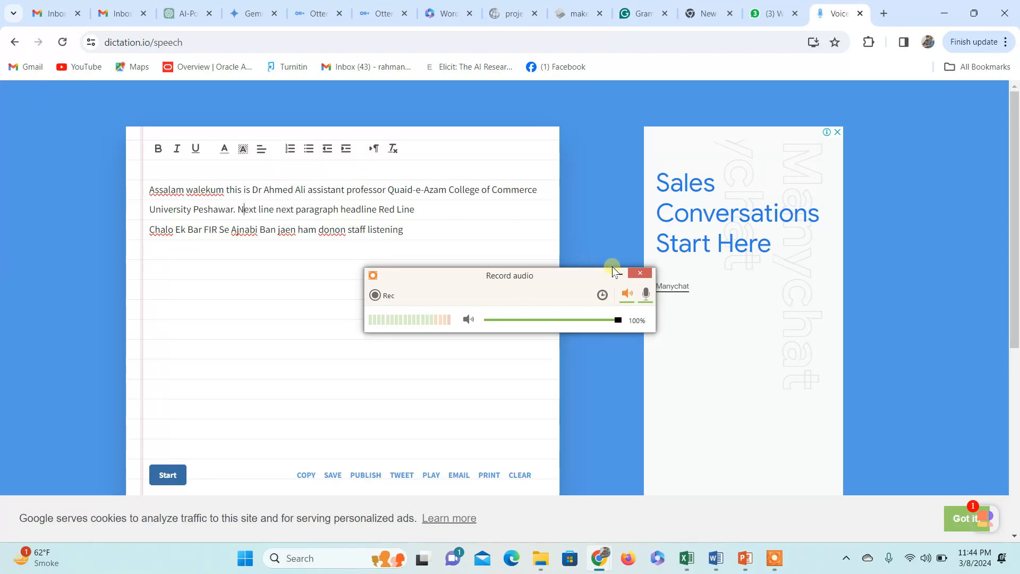
Clear the old notepad text and dictate a self-introduction in English (United Kingdom) about the professorship, PhD, thesis award and specialisation
click(520, 476)
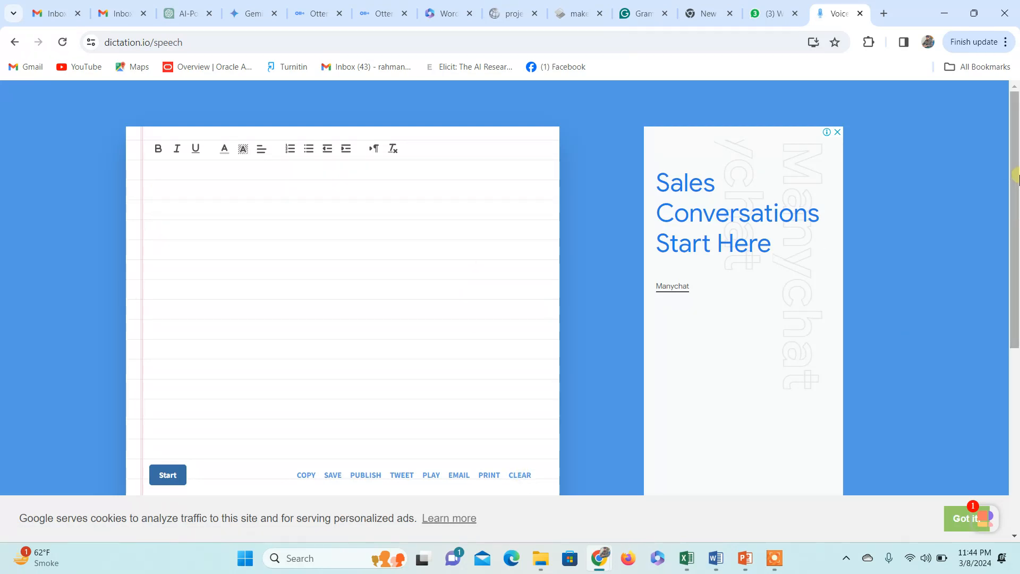
drag(1015, 175, 990, 308)
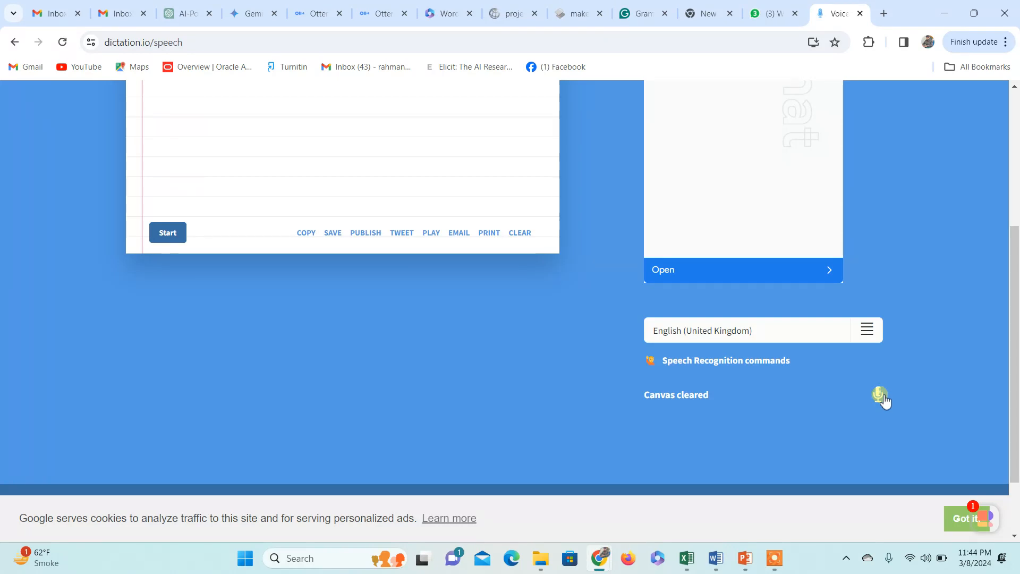
click(879, 396)
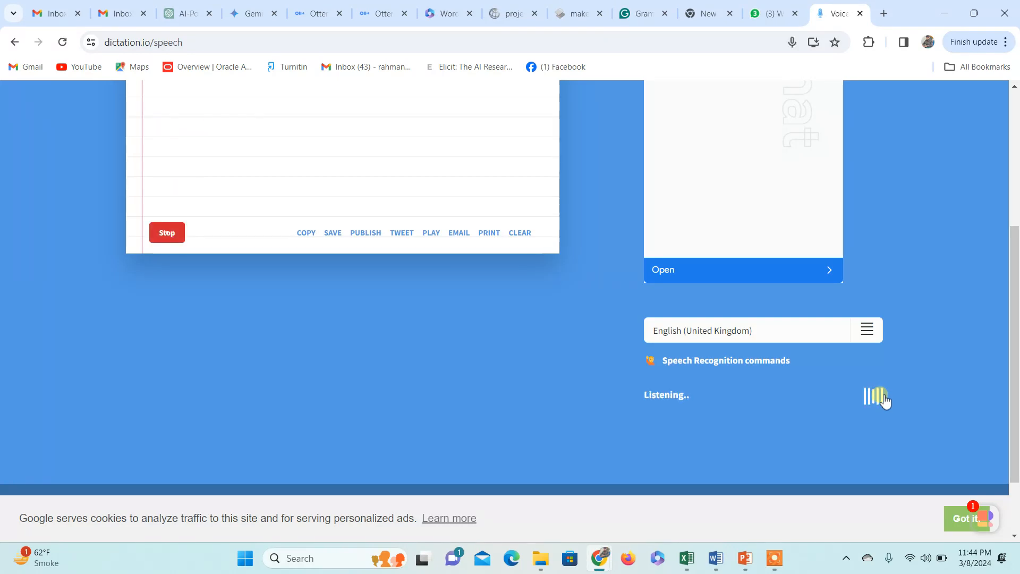
drag(1014, 296, 1012, 162)
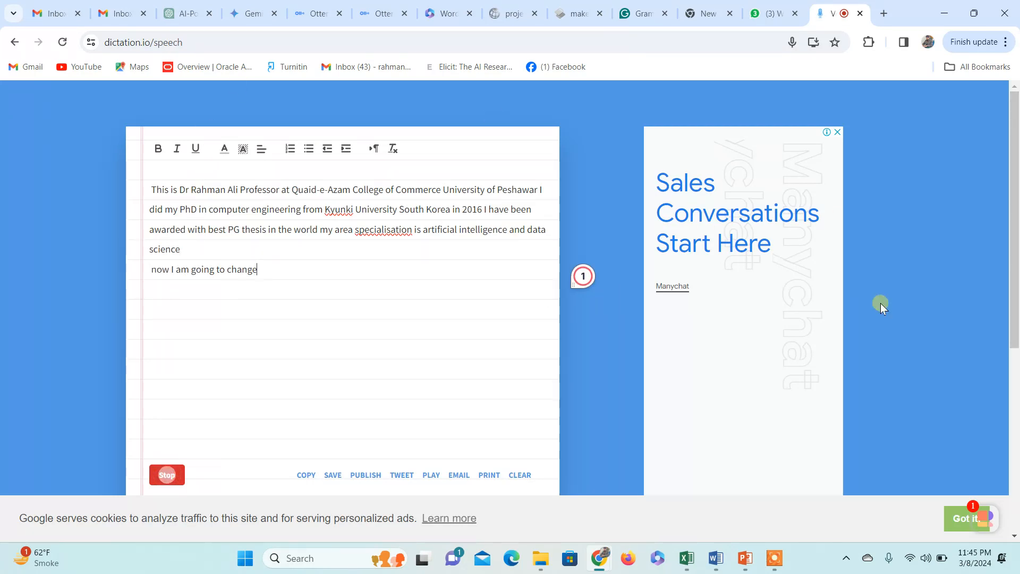
scroll(1017, 218, down, 3)
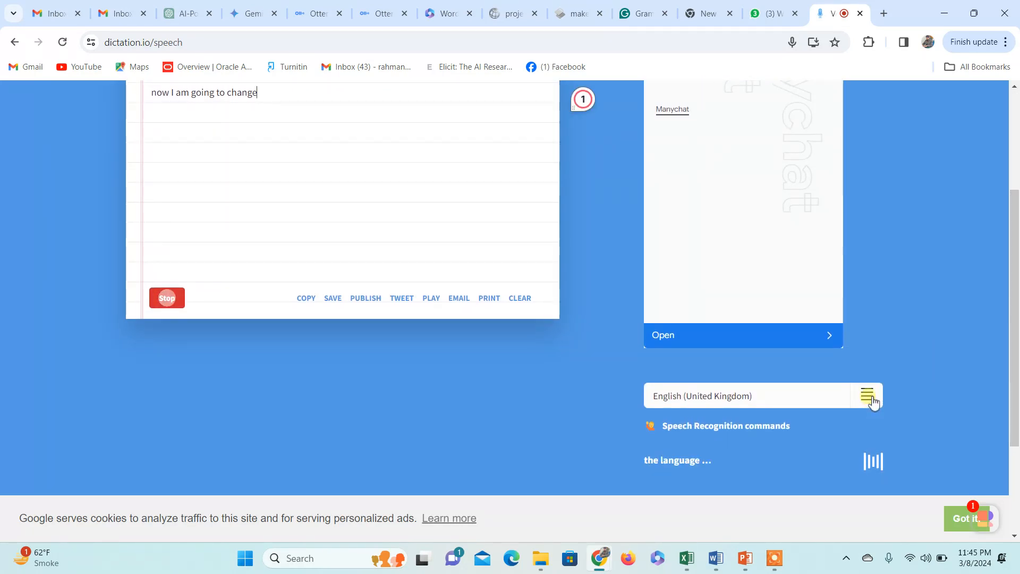
click(872, 408)
click(882, 160)
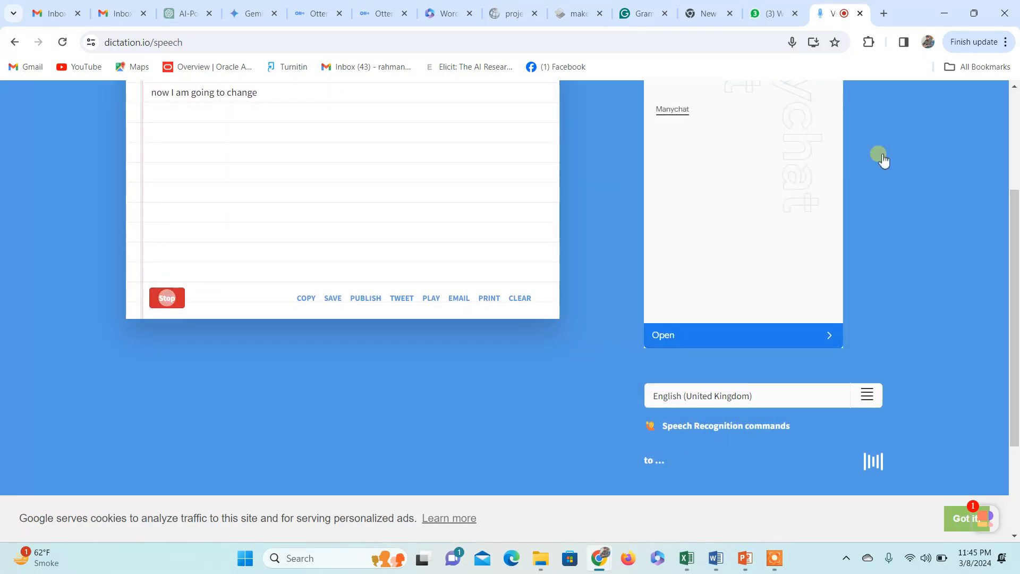
click(867, 394)
scroll(880, 121, up, 3)
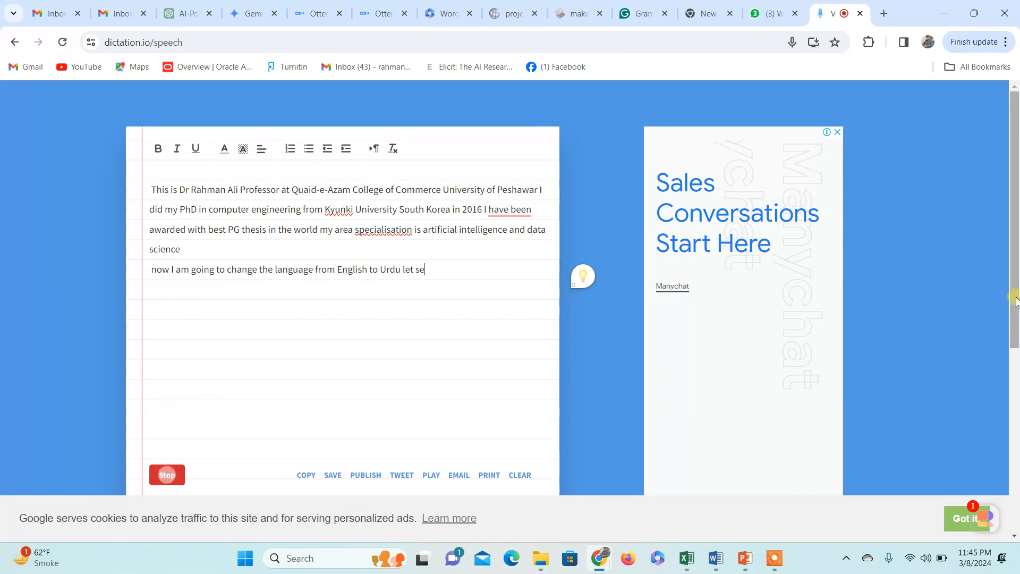
Change the dictation language to Urdu (Pakistan), listed as اردو (پاکستان)
drag(1017, 324, 1012, 428)
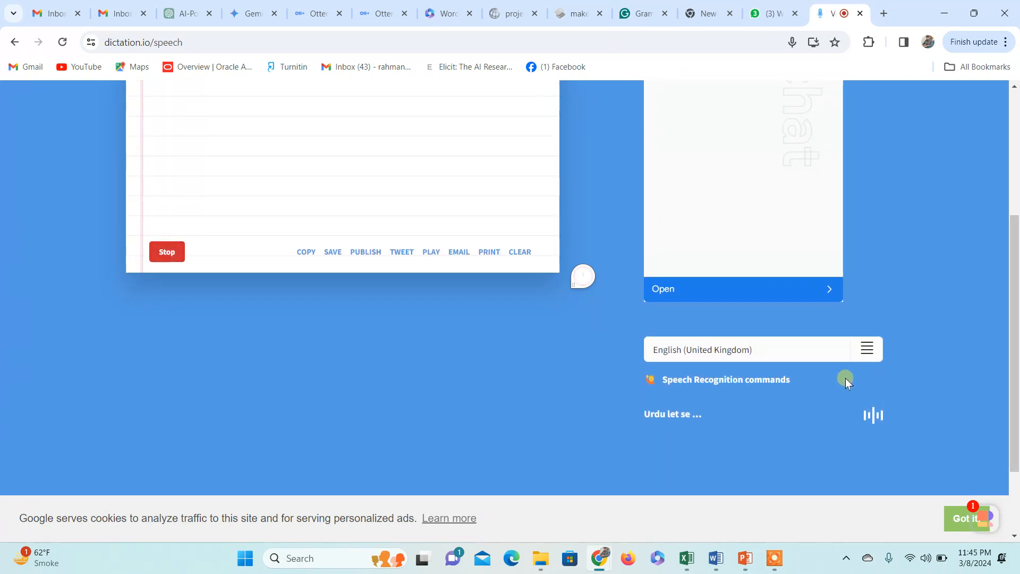
click(867, 350)
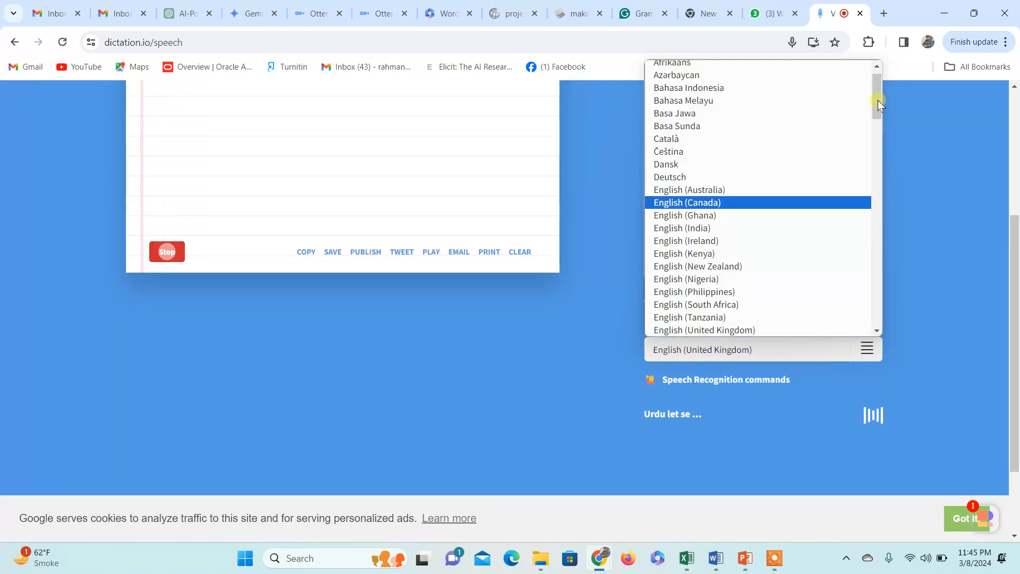
drag(877, 100, 870, 253)
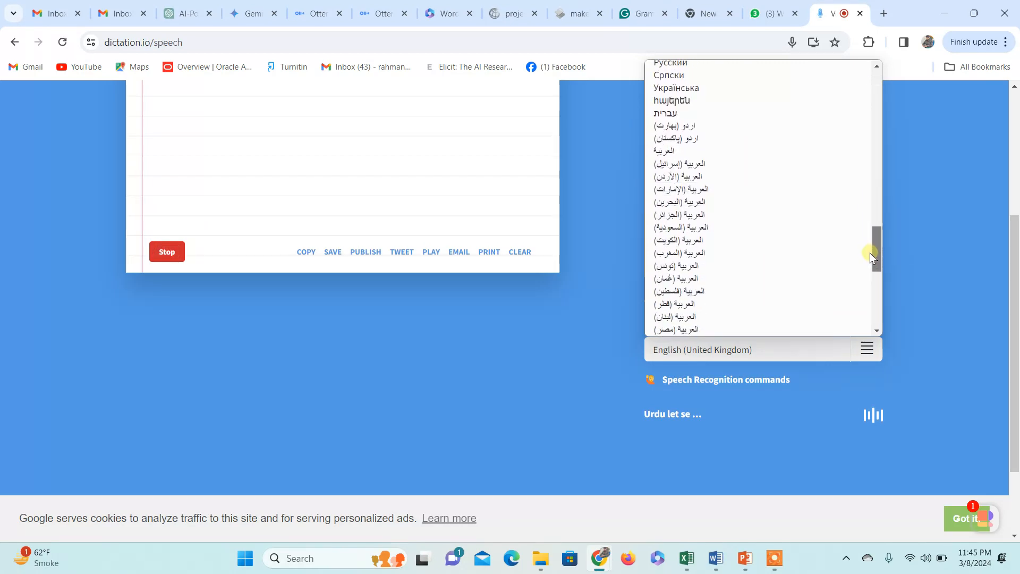
click(681, 139)
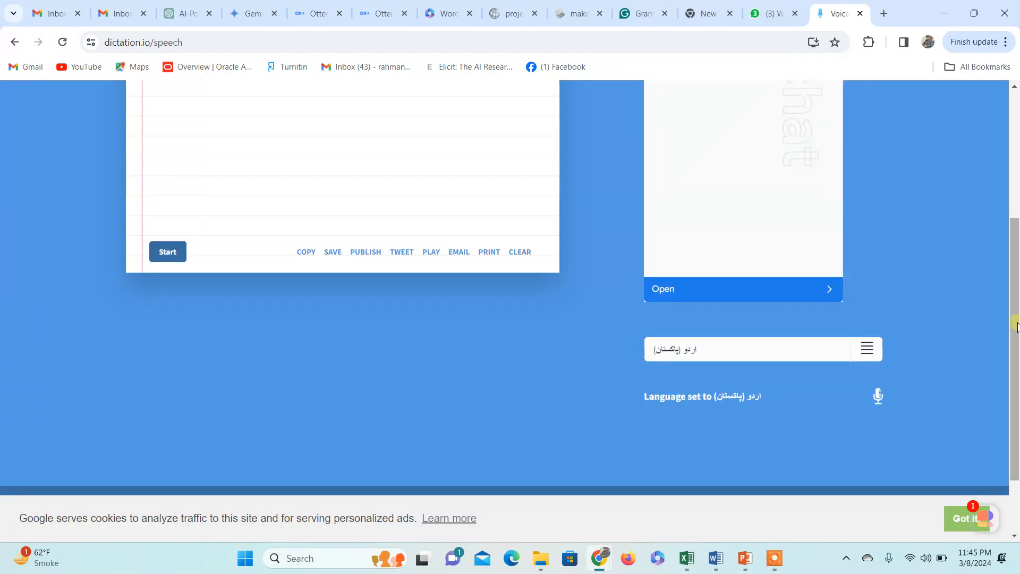
Dictate an Urdu paragraph below the English text in the notepad and stop listening
drag(1015, 325, 901, 203)
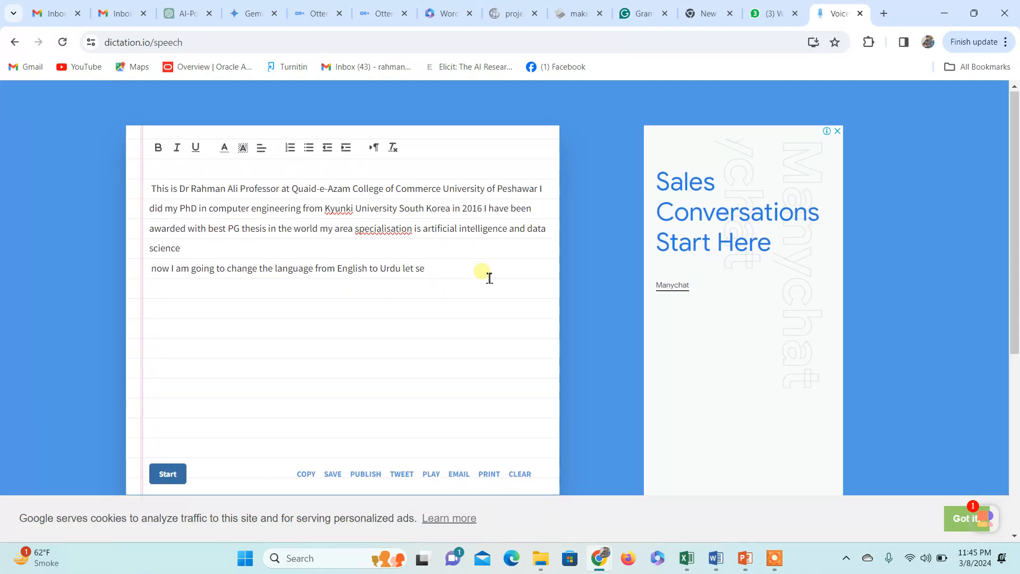
click(482, 272)
click(168, 473)
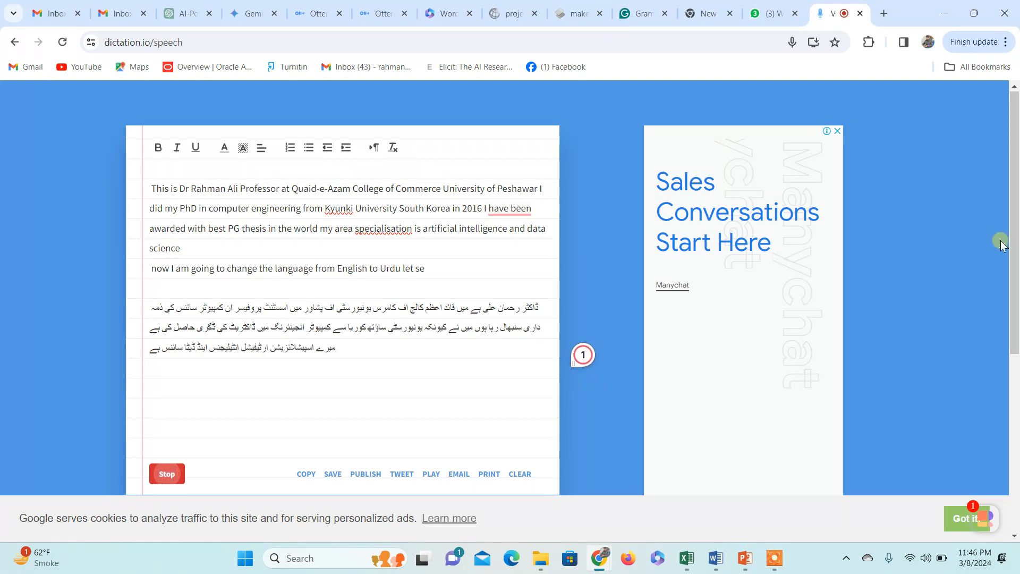
right_click(1015, 274)
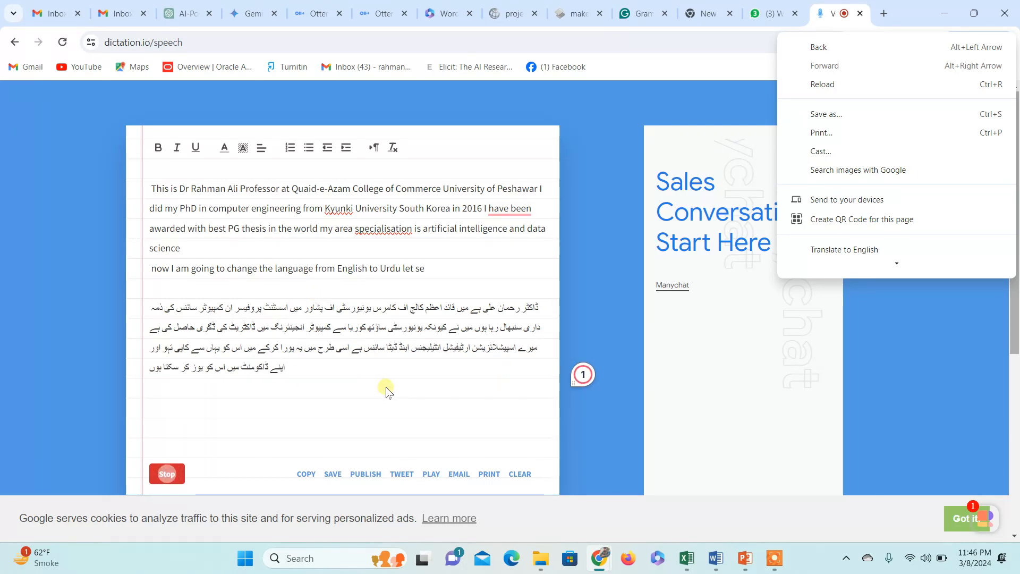
click(168, 474)
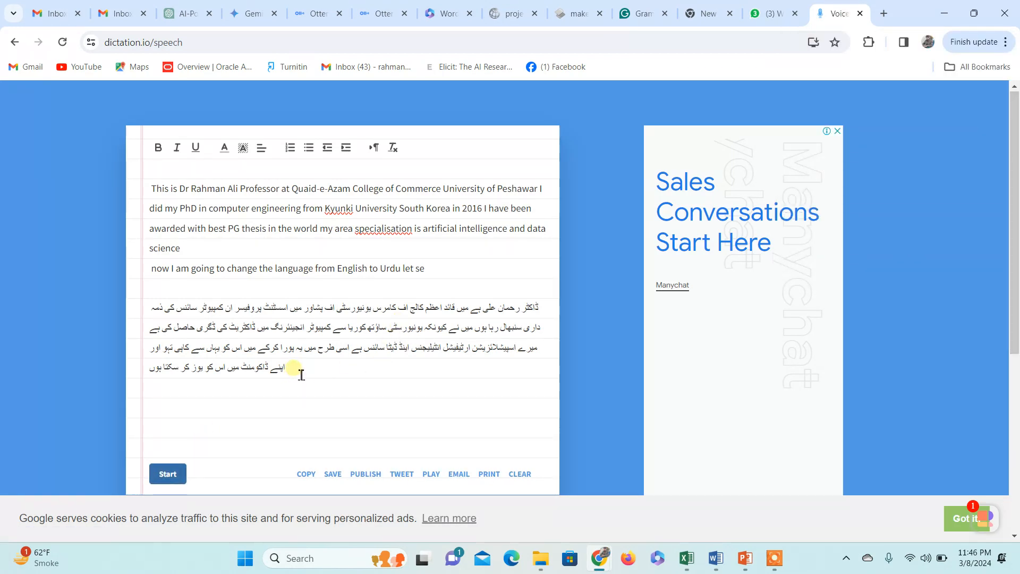
Copy all the dictated English and Urdu text, paste it into the blank Word document Document2 and minimize that document
key(ctrl+a)
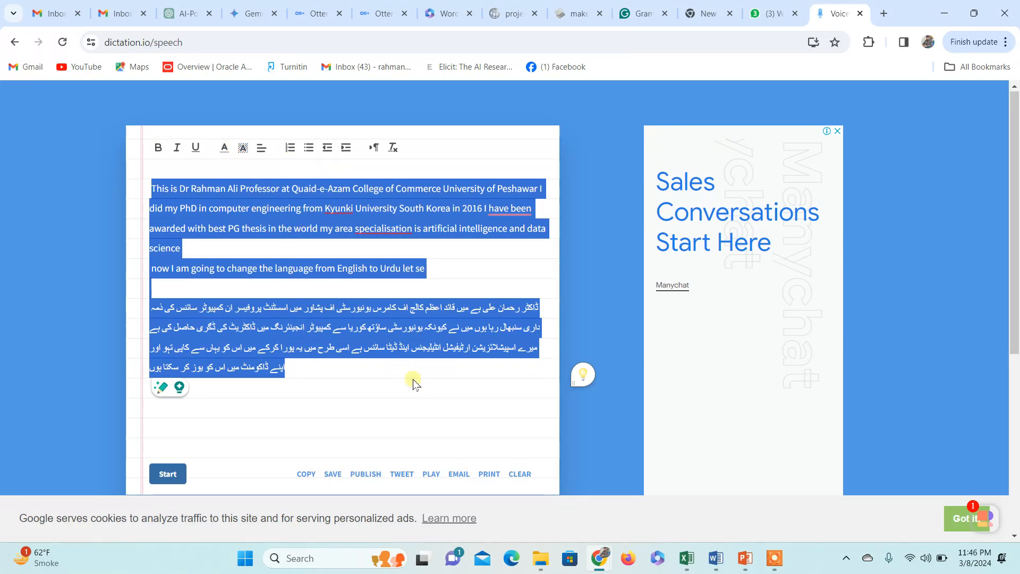
click(312, 479)
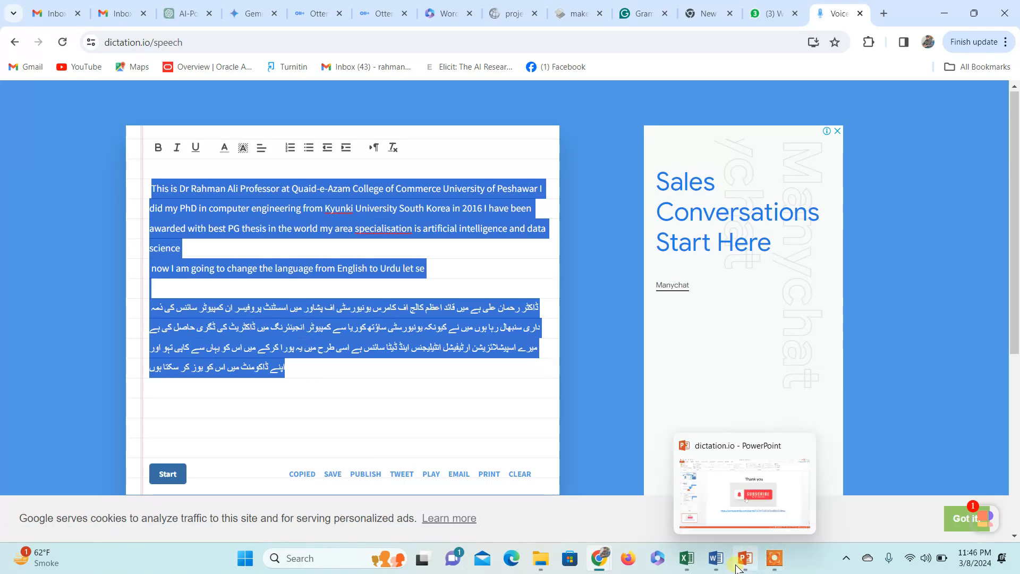
mouse_move(718, 561)
click(723, 511)
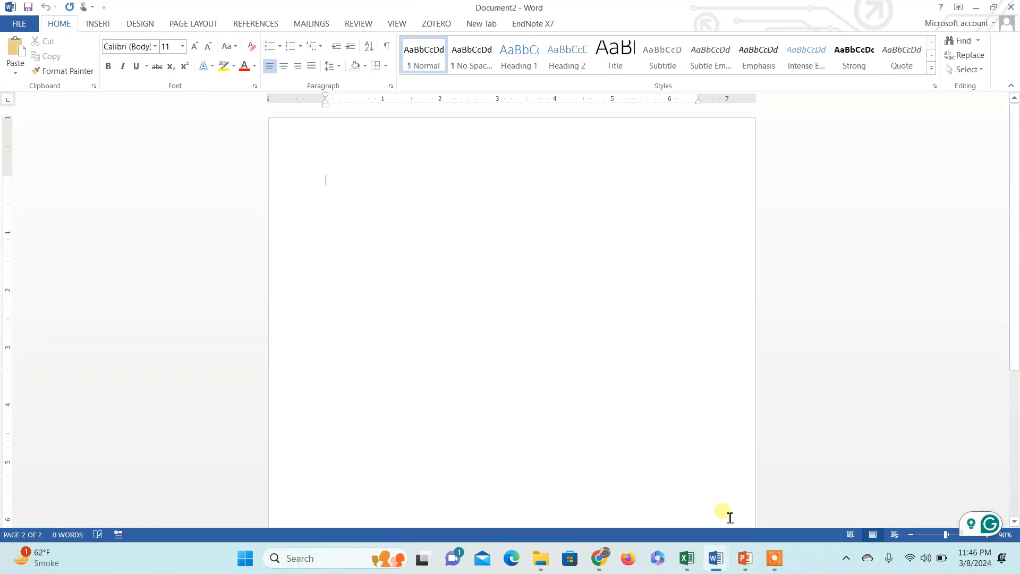
key(ctrl+v)
mouse_move(762, 570)
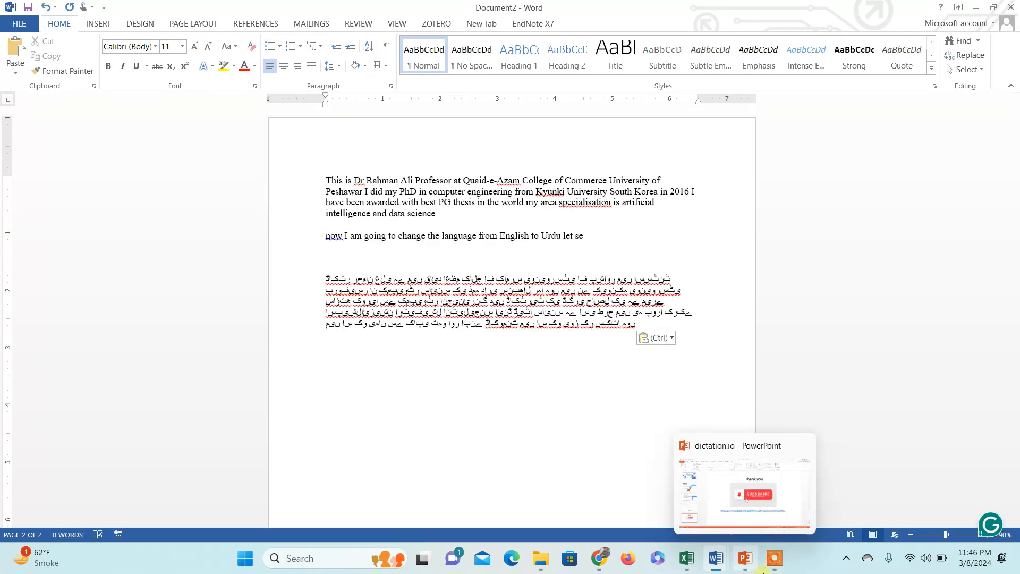
click(976, 7)
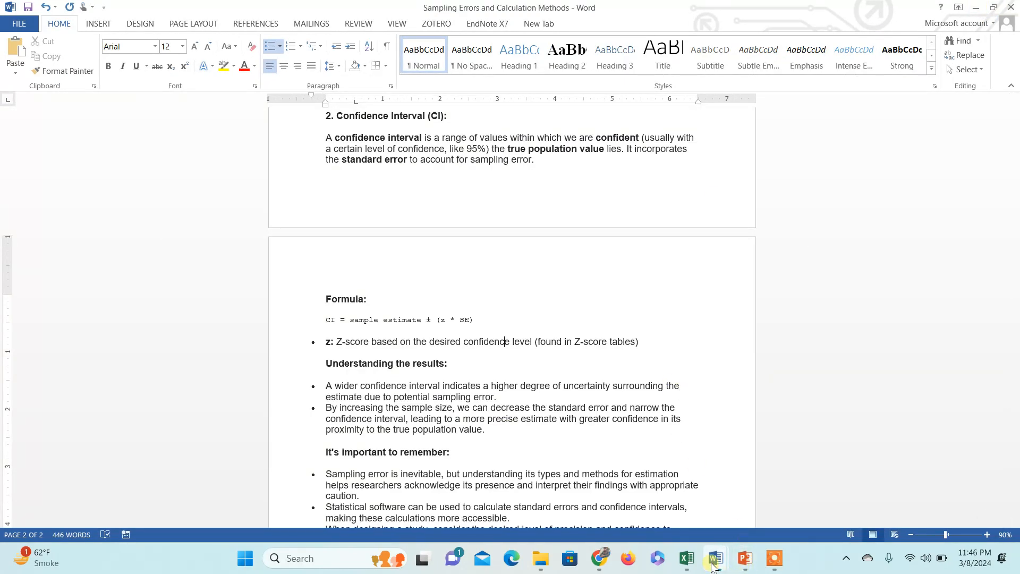
mouse_move(714, 568)
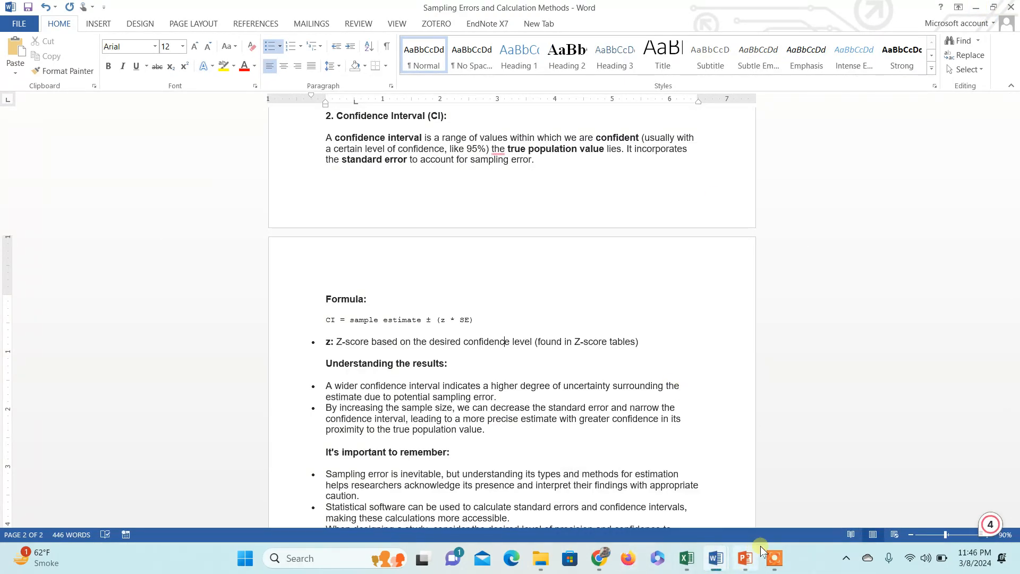
mouse_move(773, 564)
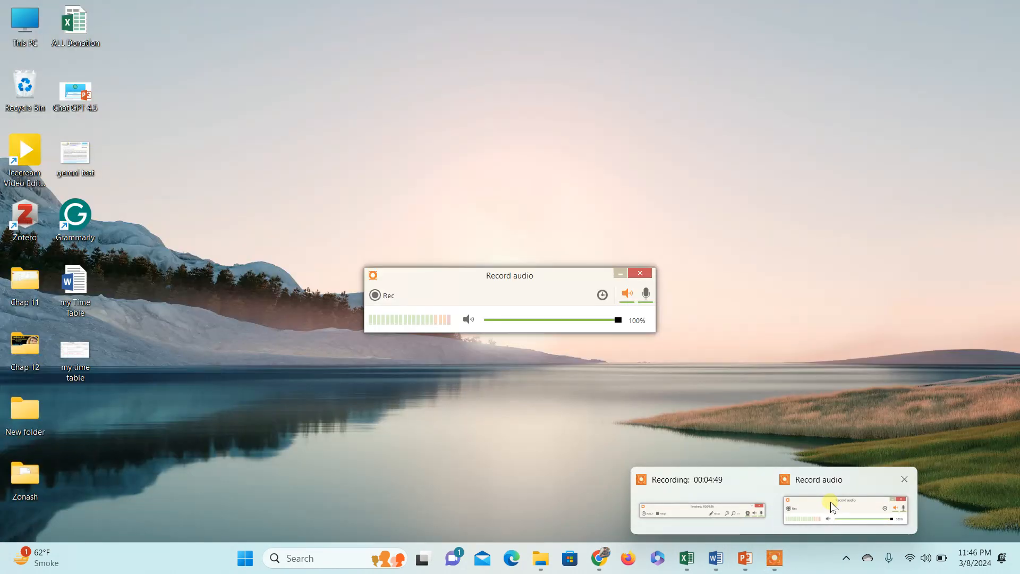
click(830, 501)
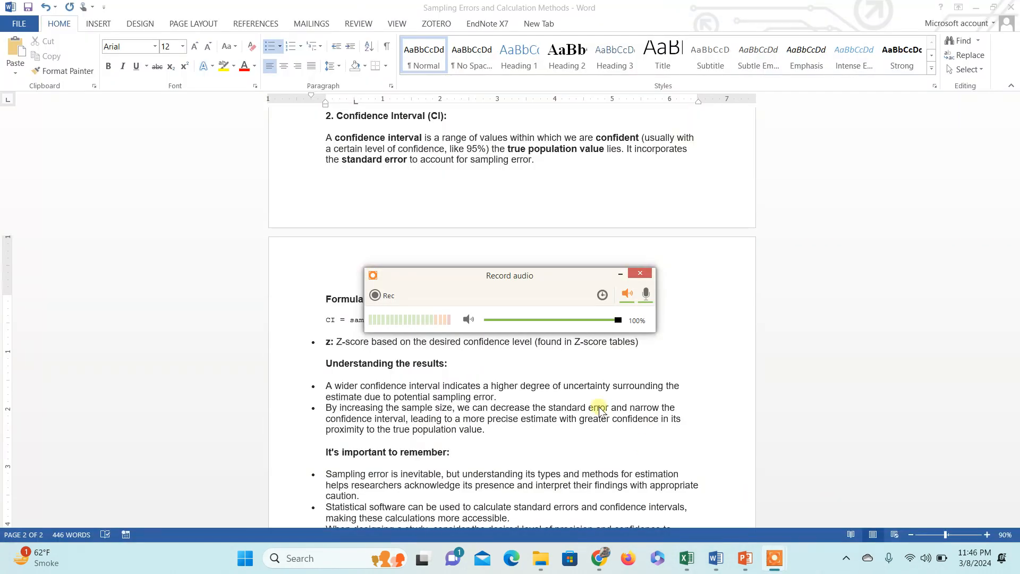